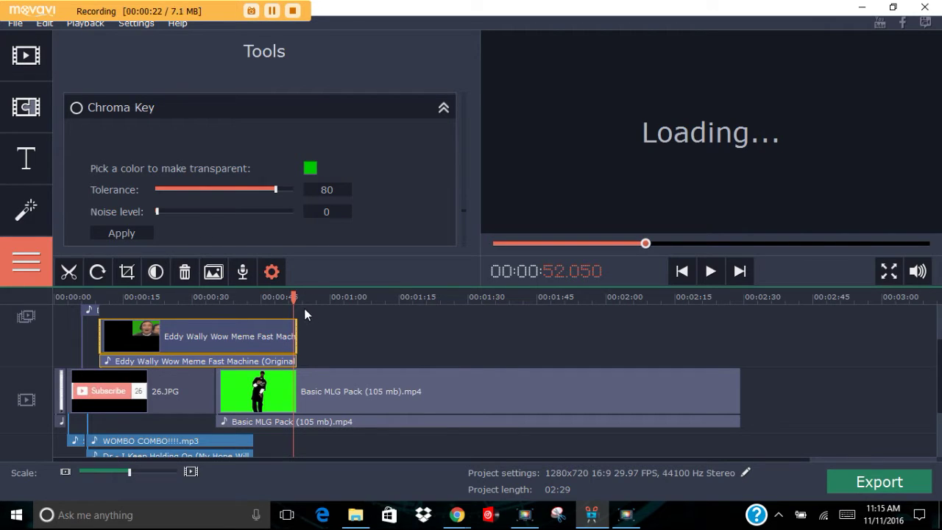
- Try to preview the project from several playhead positions between about 14 and 52 seconds on the timeline
click(271, 295)
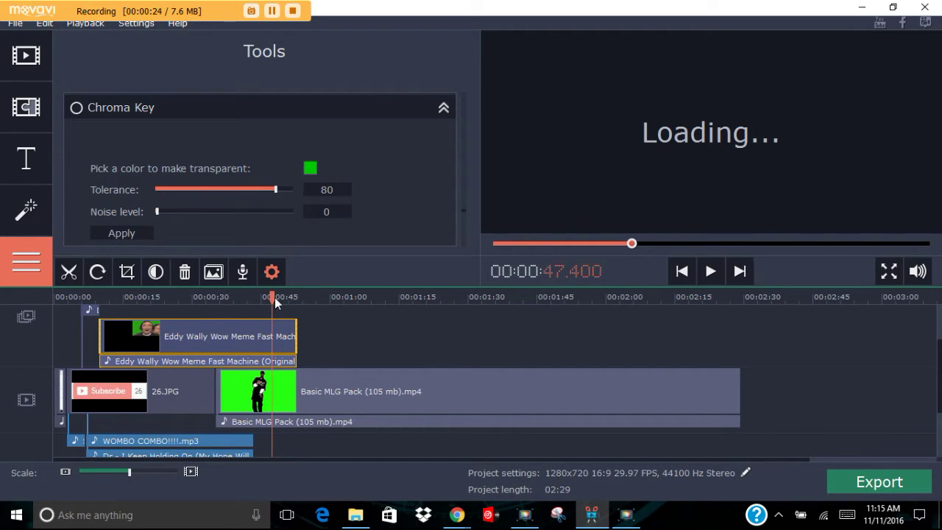
click(249, 296)
drag(262, 297, 293, 297)
click(711, 272)
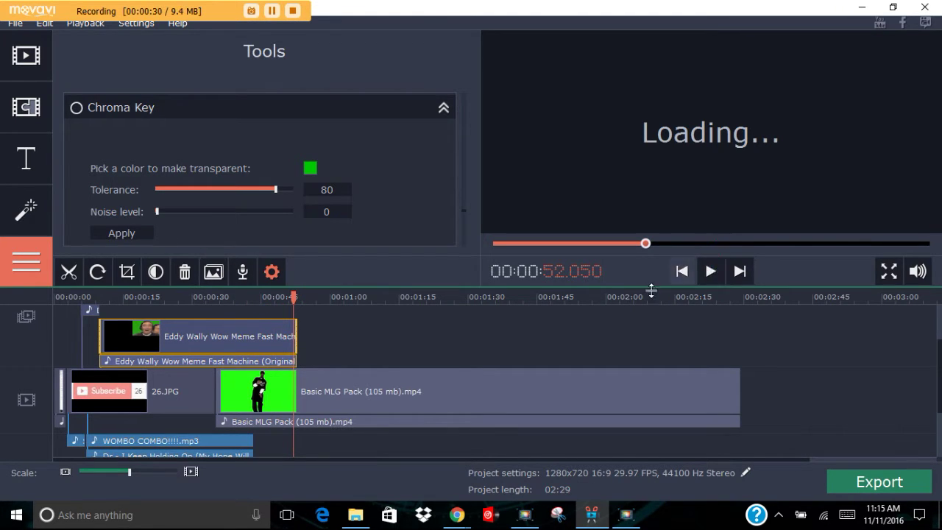
click(404, 295)
drag(403, 295, 120, 297)
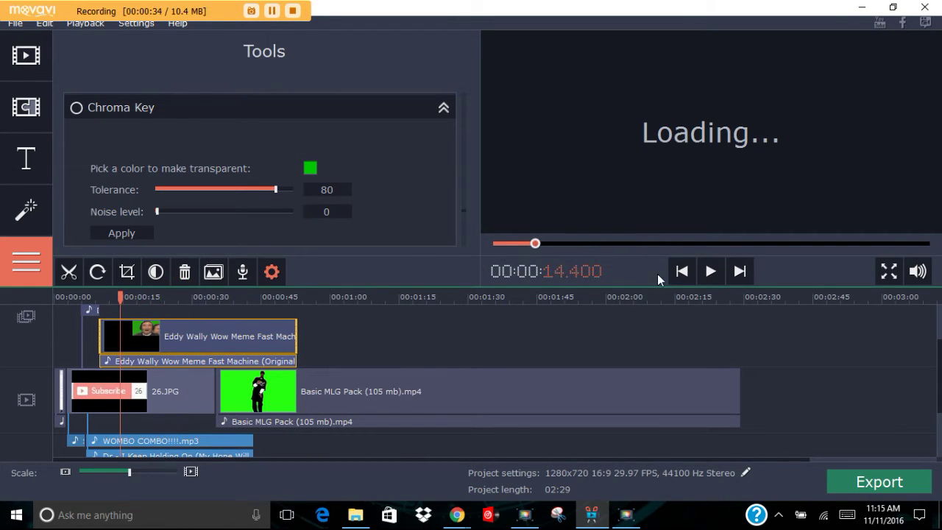
click(699, 134)
click(674, 130)
click(674, 130)
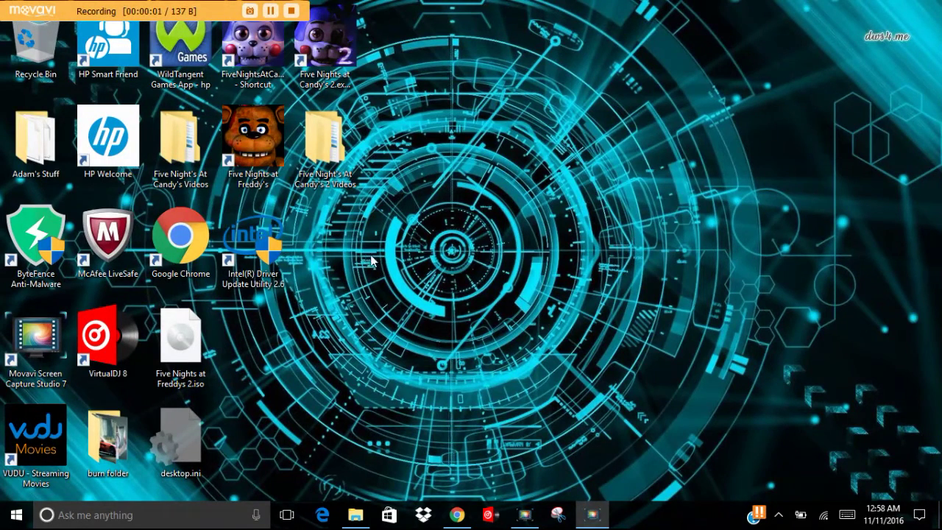
- Minimize the Capture Screen window and bring up the Screen Capture Studio launcher
click(589, 514)
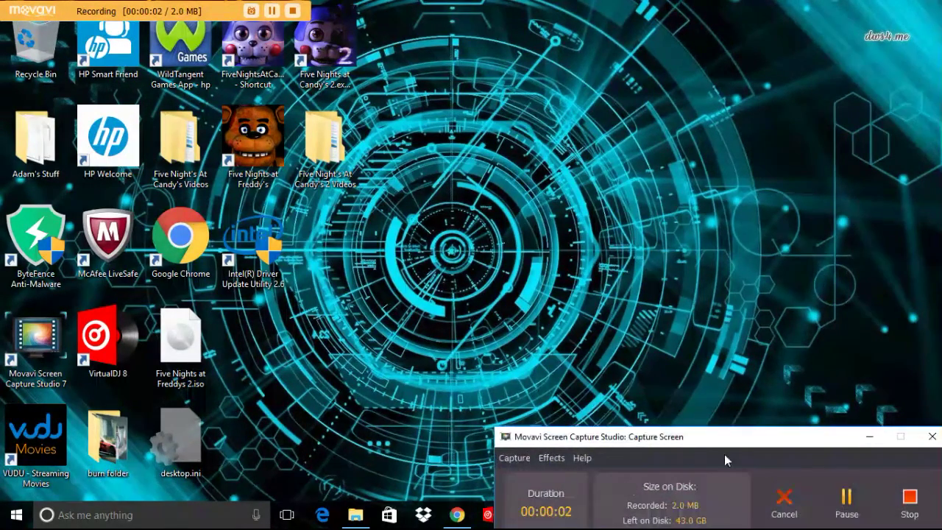
click(870, 437)
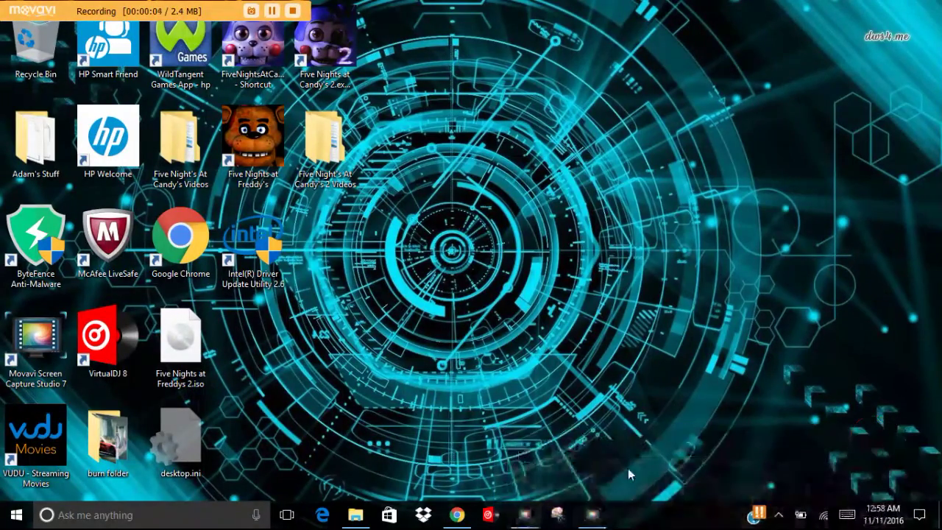
click(527, 515)
- Try repeatedly to open the video editor from the Screen Capture Studio launcher
click(597, 344)
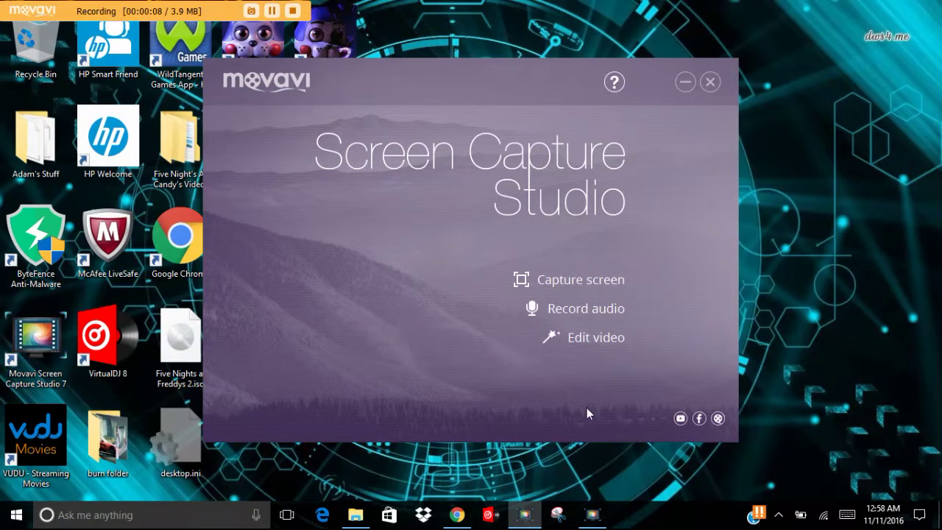
click(587, 336)
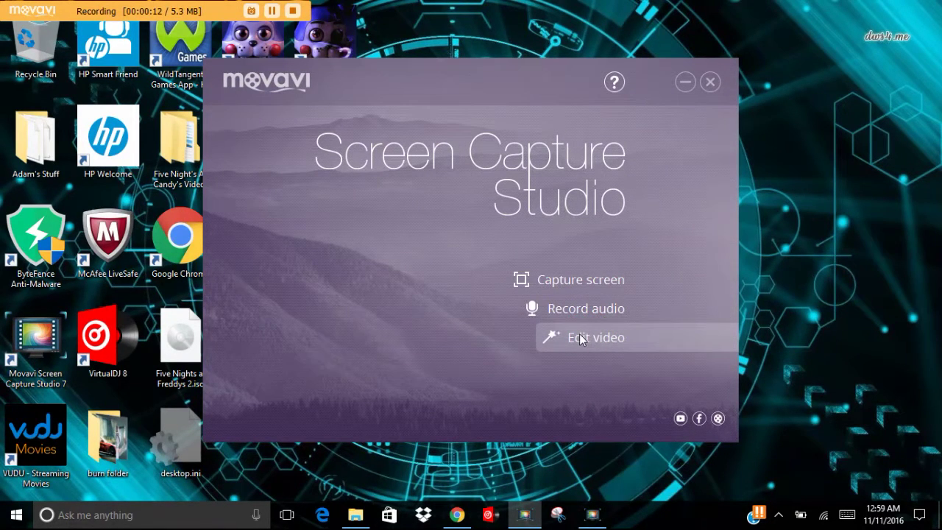
click(580, 338)
click(581, 338)
click(580, 337)
click(581, 338)
click(581, 338)
click(581, 338)
click(580, 338)
click(581, 338)
click(581, 338)
click(580, 338)
click(581, 338)
click(581, 338)
click(580, 338)
click(581, 338)
click(581, 338)
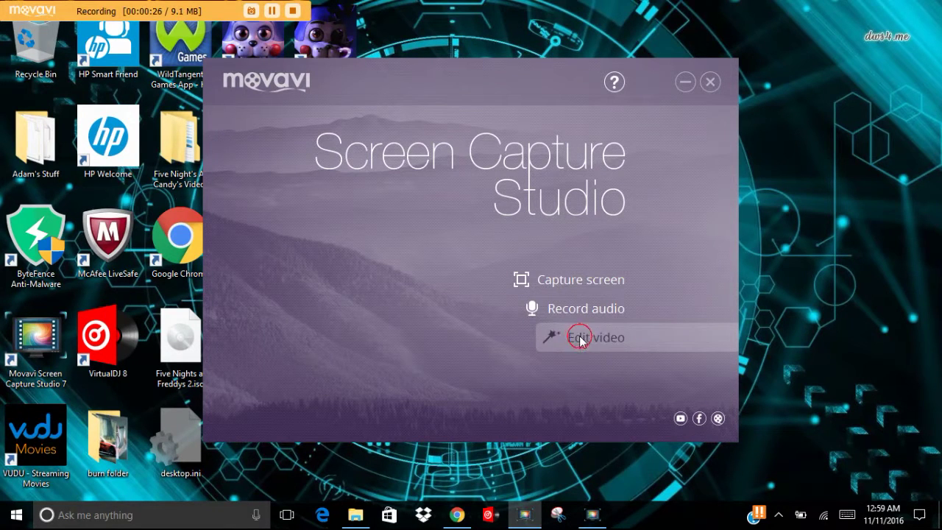
click(581, 338)
click(581, 338)
click(580, 338)
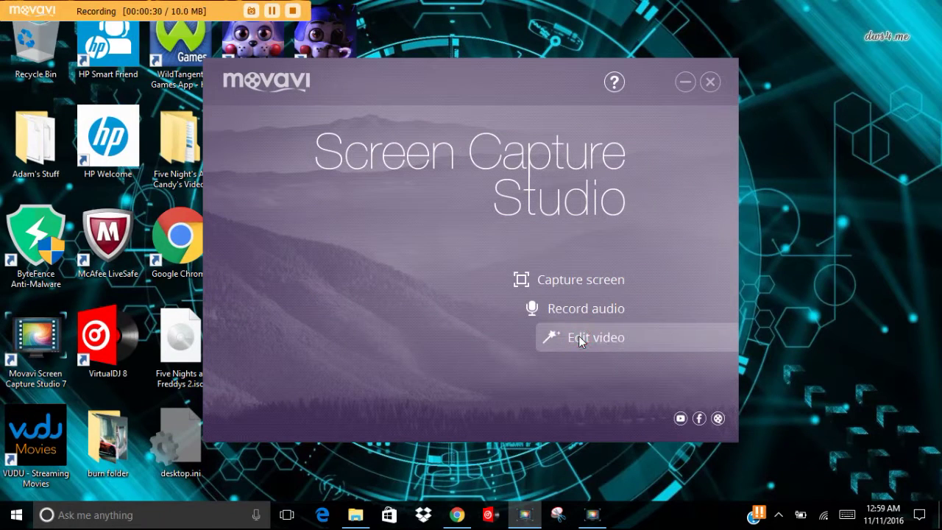
click(581, 340)
click(581, 340)
click(581, 340)
click(581, 340)
click(581, 340)
click(578, 340)
click(579, 340)
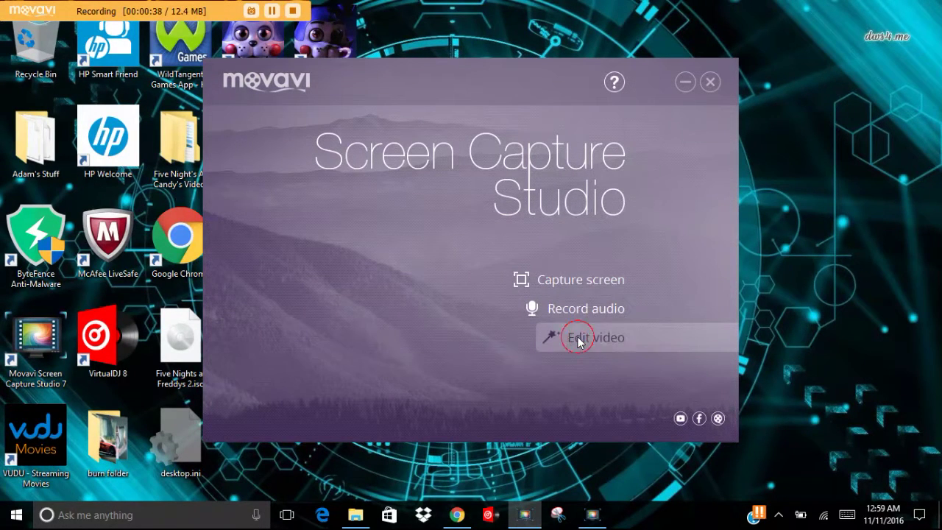
click(578, 340)
click(579, 340)
click(578, 340)
click(579, 340)
click(579, 340)
click(569, 343)
click(569, 343)
click(569, 343)
click(568, 341)
click(569, 341)
click(568, 341)
click(568, 341)
click(569, 340)
click(569, 341)
click(568, 341)
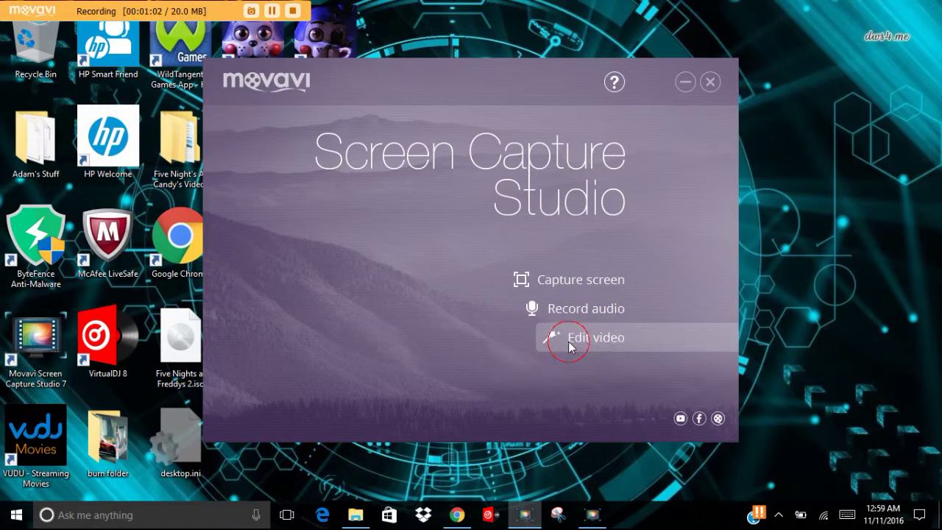
click(568, 341)
click(569, 344)
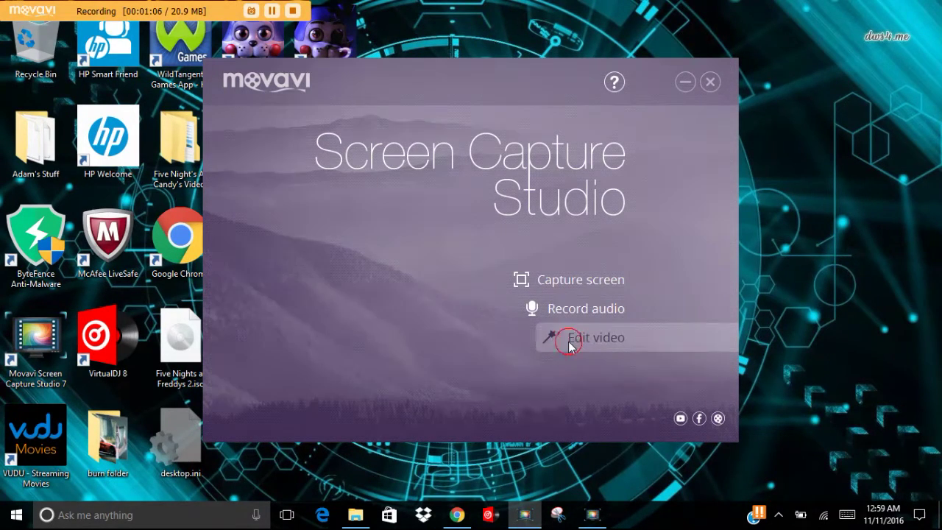
click(569, 345)
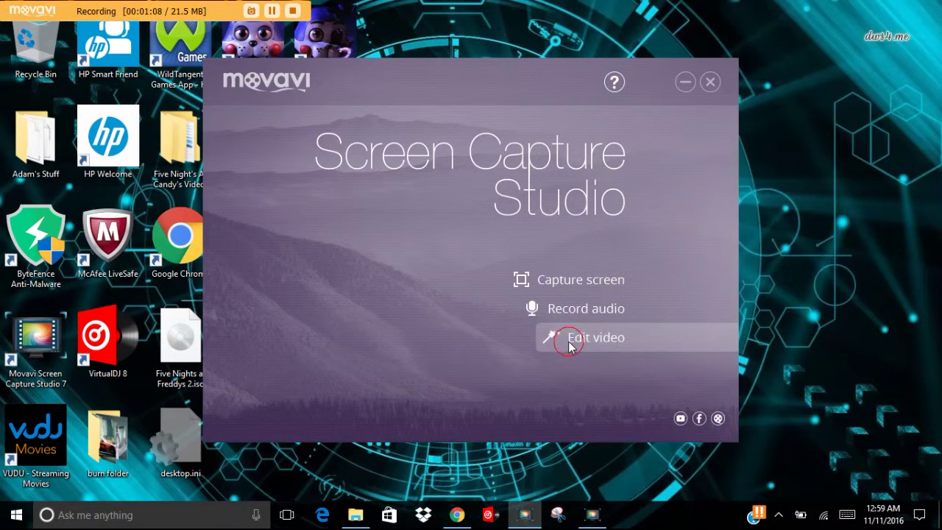
click(569, 344)
click(569, 343)
click(569, 343)
click(569, 343)
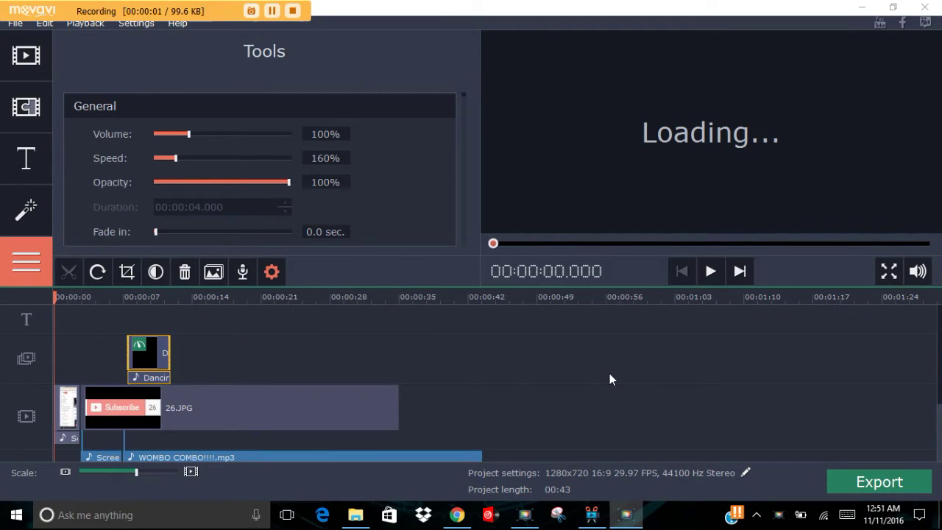
- Try to play the project preview and examine the audio and overlay clips around 26.JPG at different timeline scales
click(710, 277)
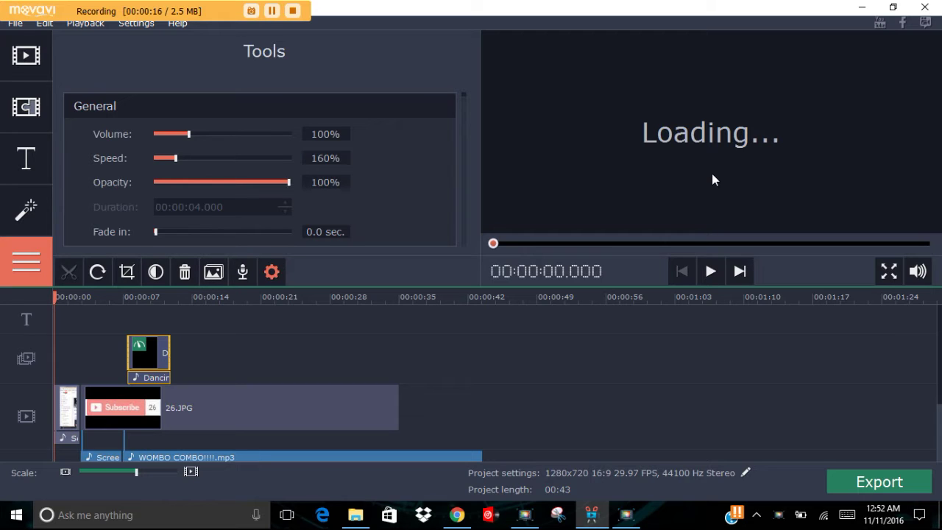
click(938, 457)
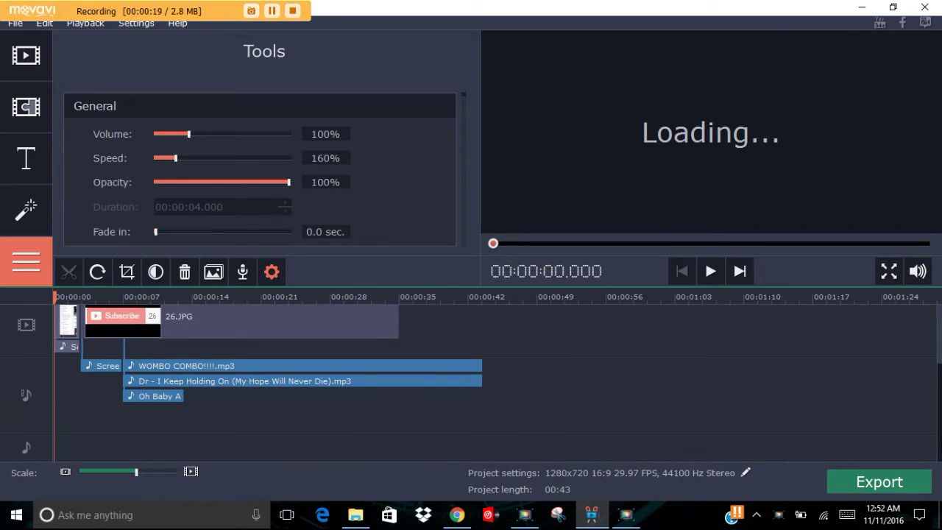
click(167, 367)
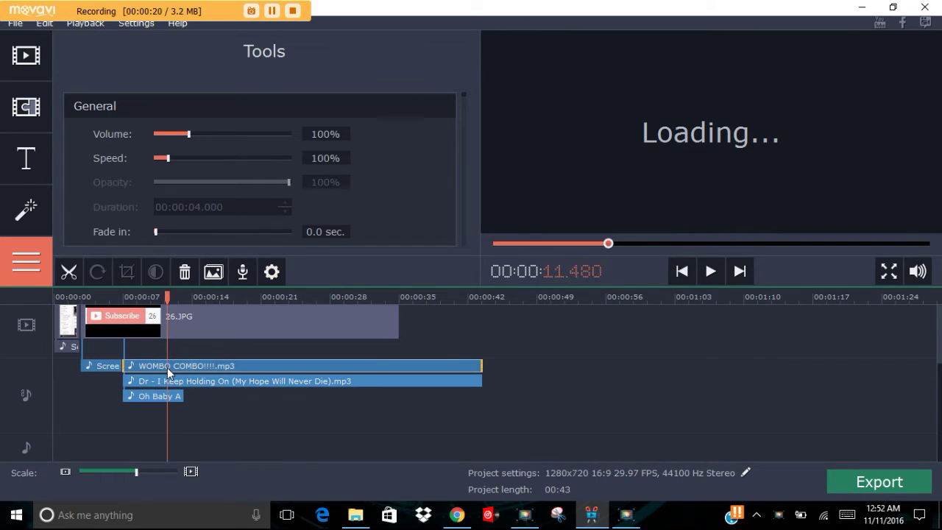
click(191, 472)
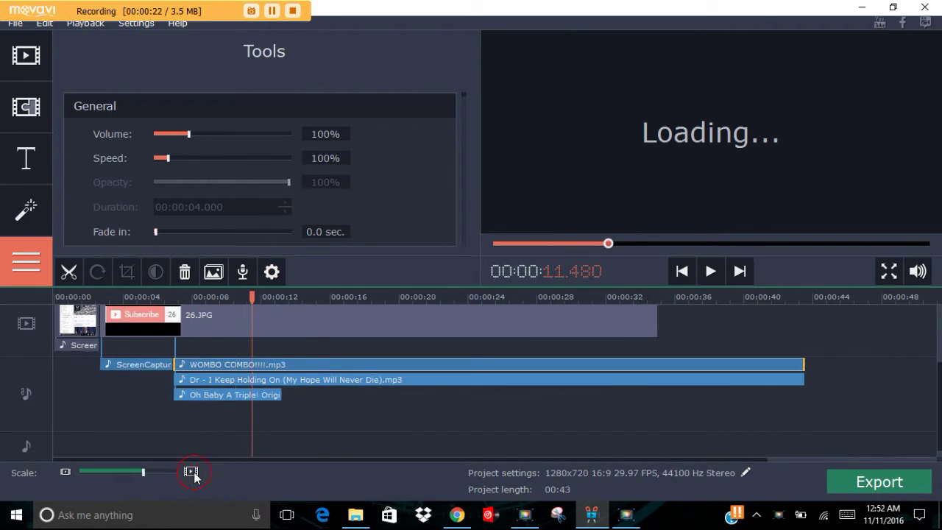
click(192, 472)
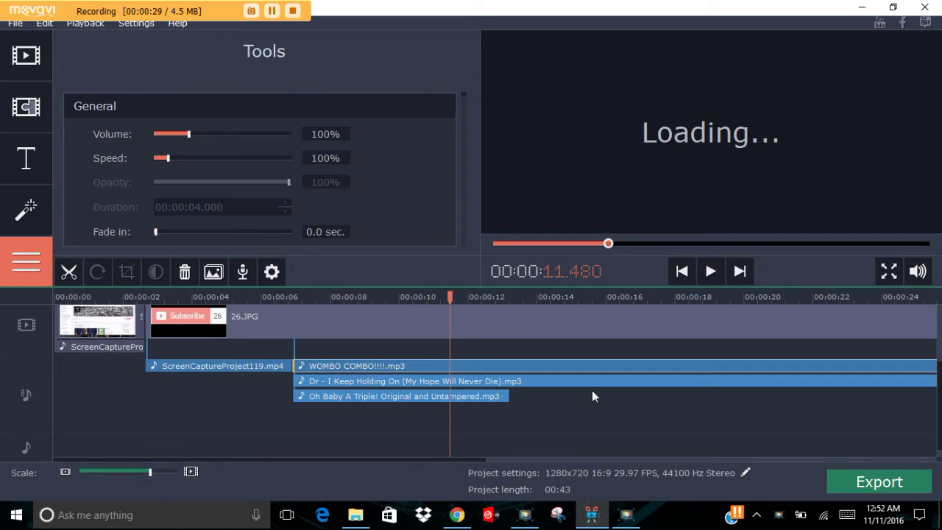
scroll(169, 441, up, 3)
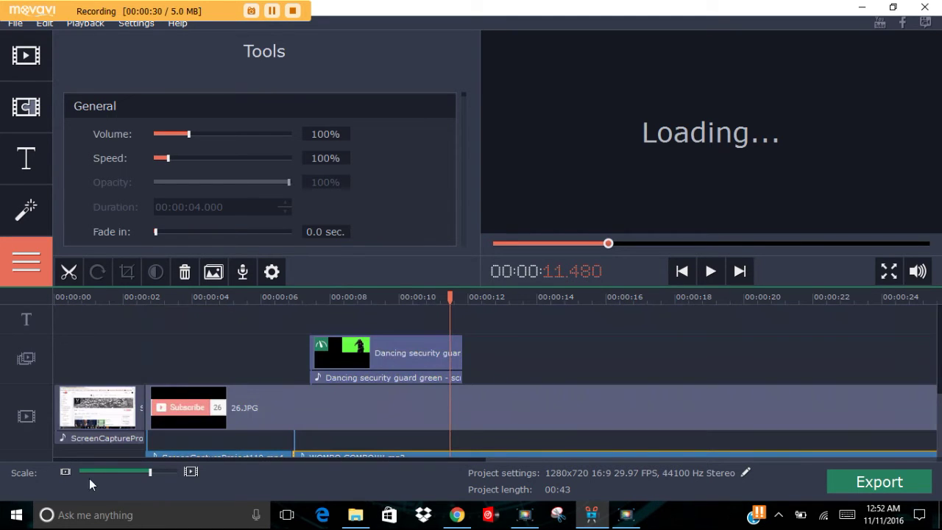
click(65, 473)
click(64, 473)
click(65, 472)
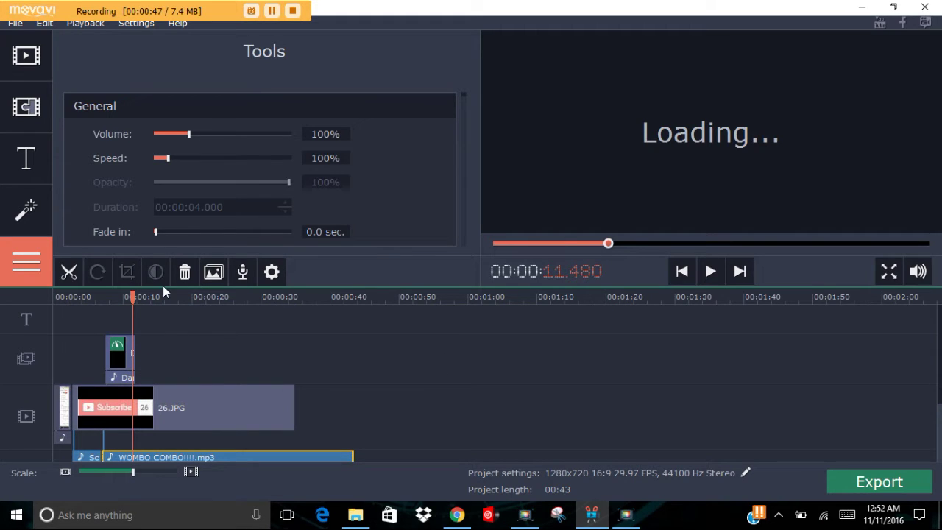
- Look through the effects and additional tools, and try to scrub the preview back to an earlier position
click(23, 212)
click(34, 269)
drag(610, 247, 434, 247)
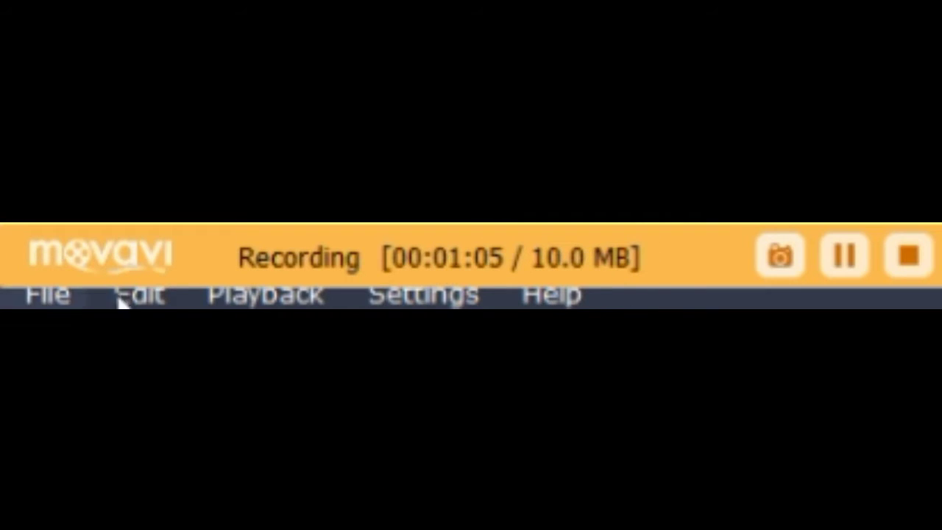
click(157, 259)
click(282, 254)
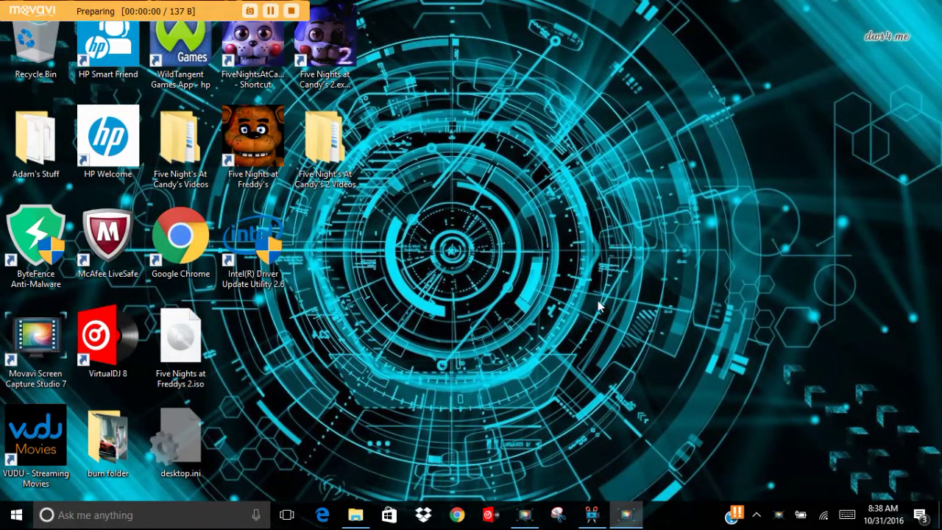
- Try to launch the Intel(R) Driver Update Utility 2.6 from the desktop and stop the screen recording
click(245, 252)
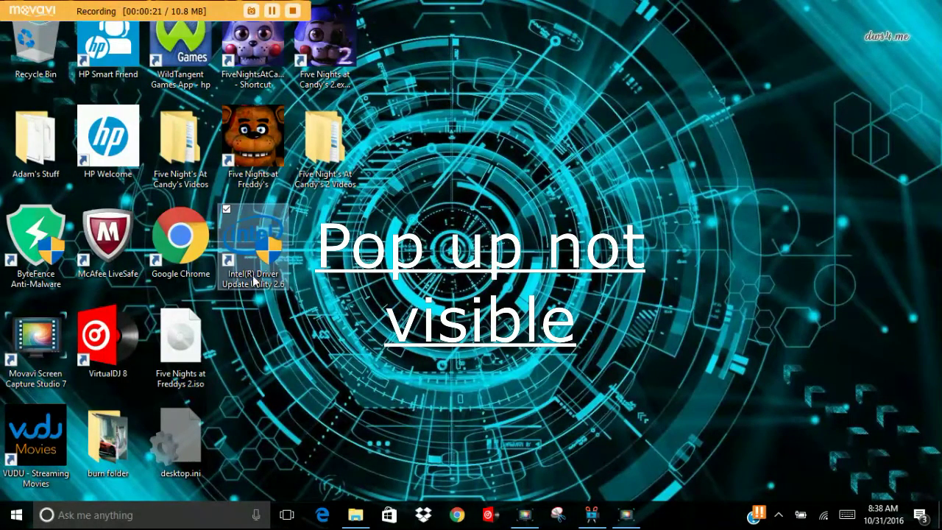
click(227, 212)
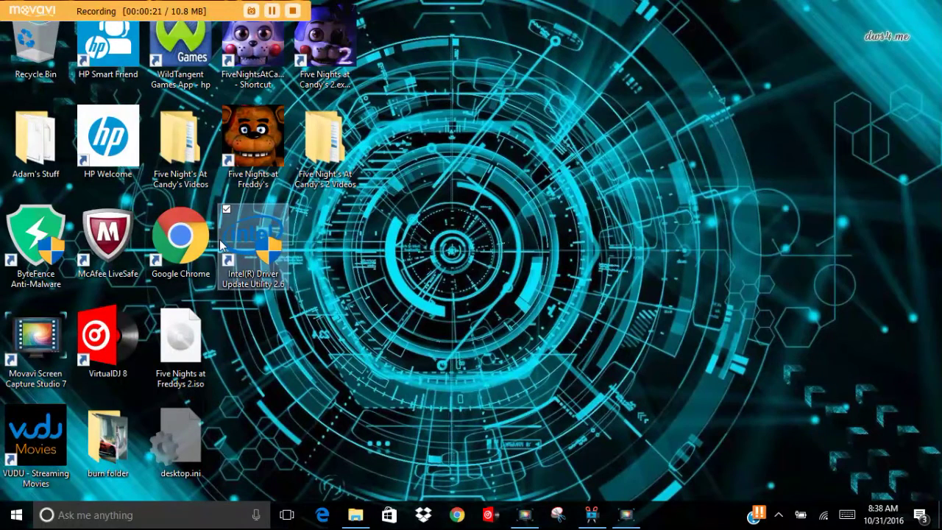
click(293, 12)
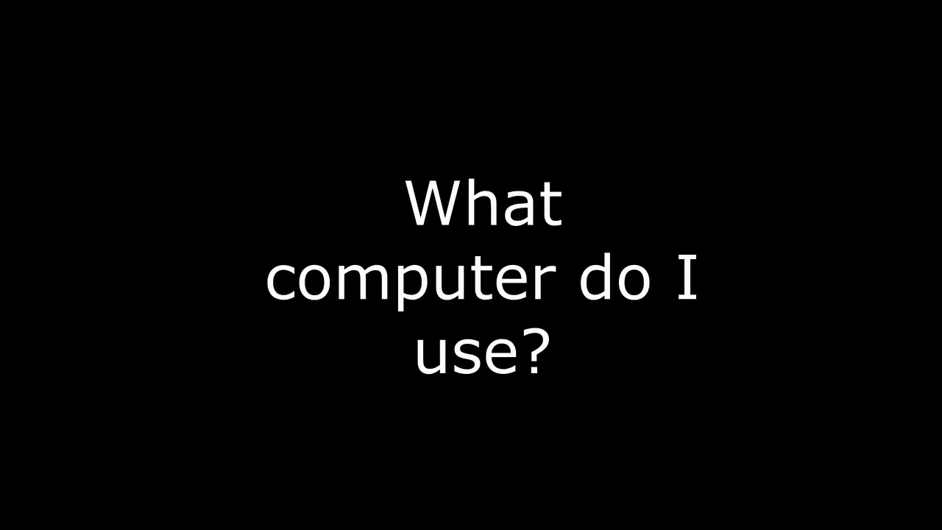